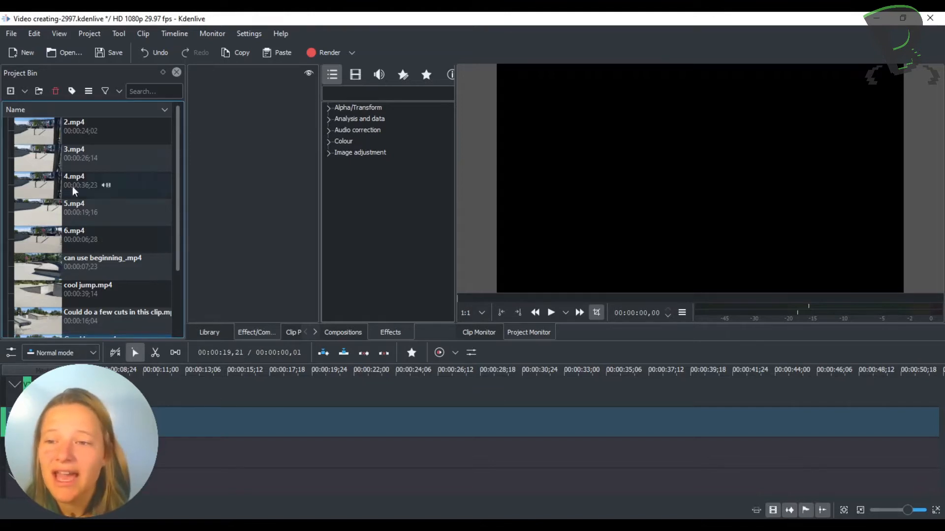
# Step: Add the 3.mp4 clip to the video track, starting at about 16.5 seconds
pyautogui.click(49, 158)
pyautogui.moveTo(76, 225); pyautogui.dragTo(251, 418)
pyautogui.click(258, 373)
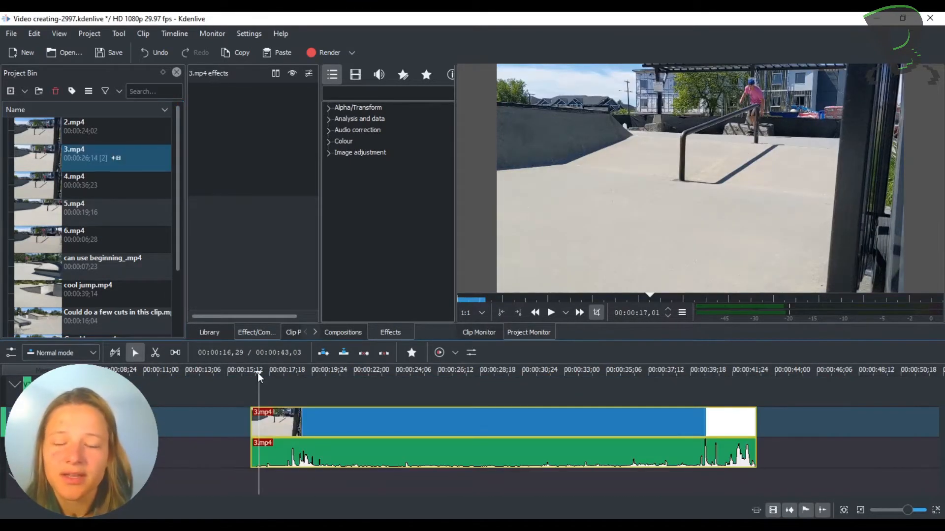
# Step: Cut 3.mp4 at 00:00:17,21, just before the skater's trick, and delete the short opening piece
pyautogui.moveTo(260, 373); pyautogui.dragTo(266, 375)
pyautogui.click(276, 392)
pyautogui.click(315, 394)
pyautogui.moveTo(320, 395); pyautogui.dragTo(272, 388)
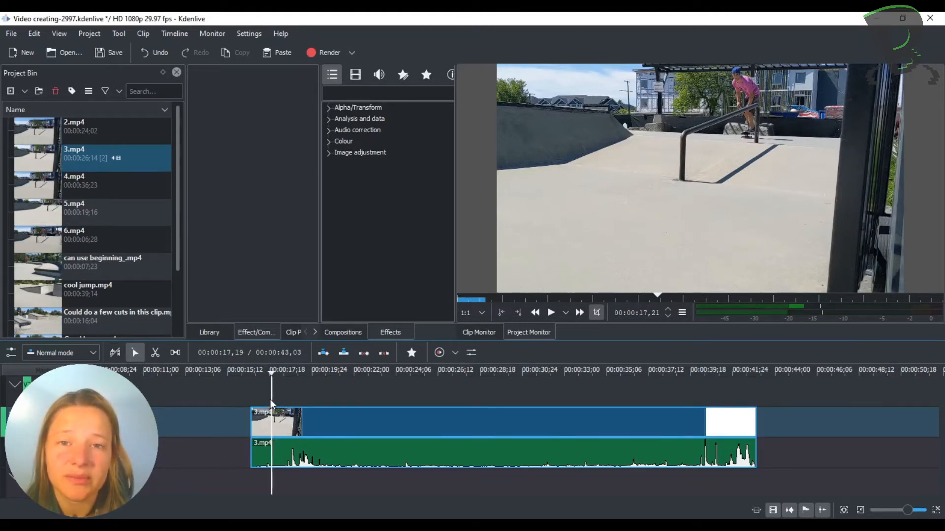
pyautogui.rightClick(264, 425)
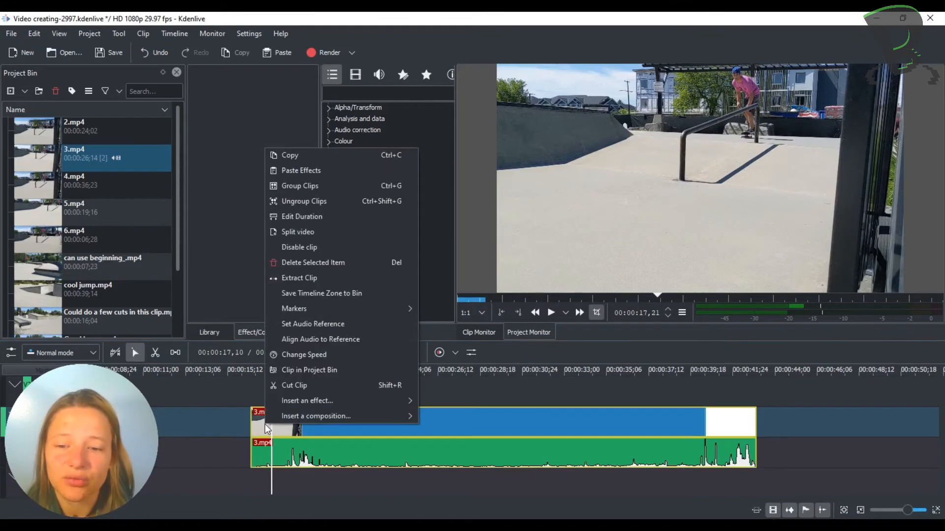
pyautogui.click(305, 388)
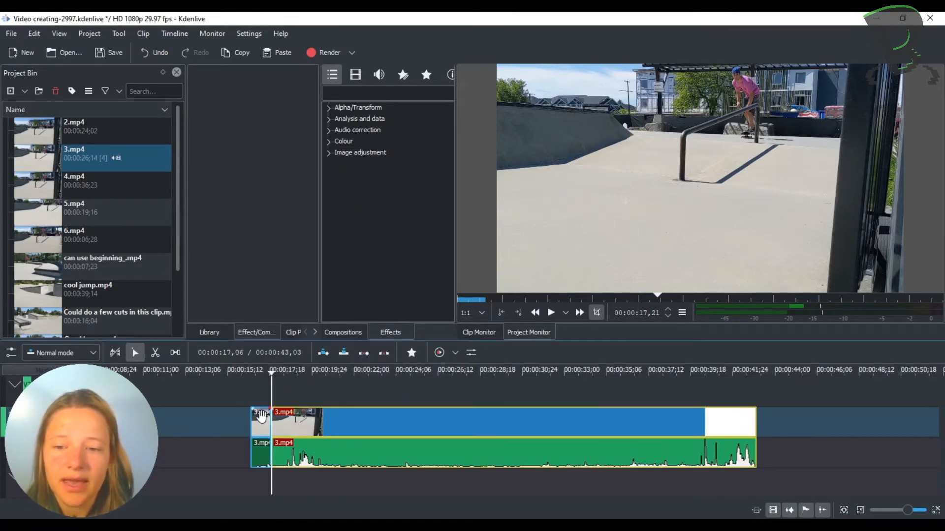
pyautogui.moveTo(226, 417); pyautogui.dragTo(225, 415)
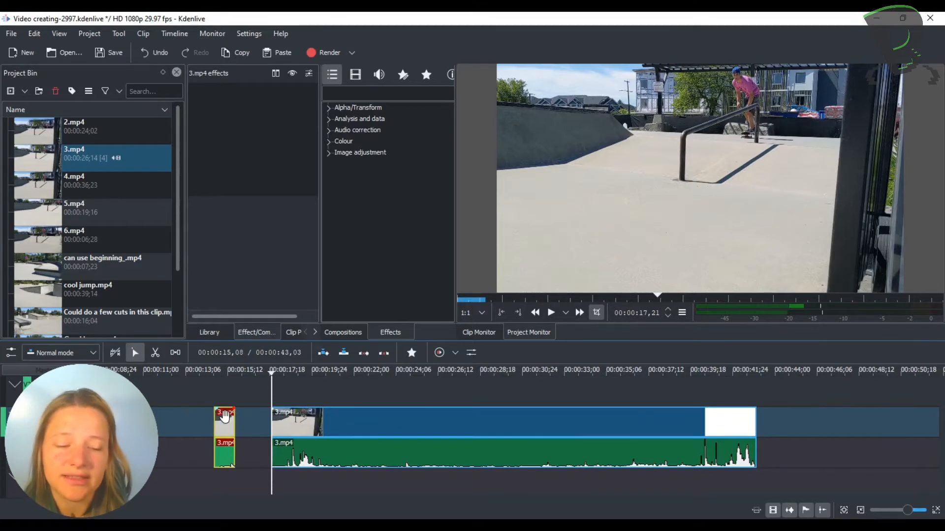
pyautogui.press('Delete')
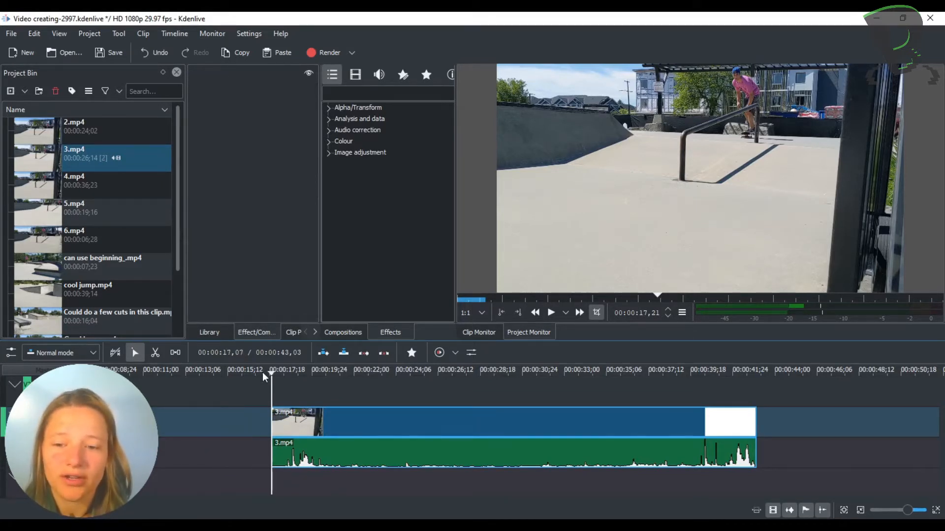
# Step: Find where the trick in 3.mp4 finishes and trim the clip's end back to 00:00:20,12
pyautogui.moveTo(272, 374); pyautogui.dragTo(281, 375)
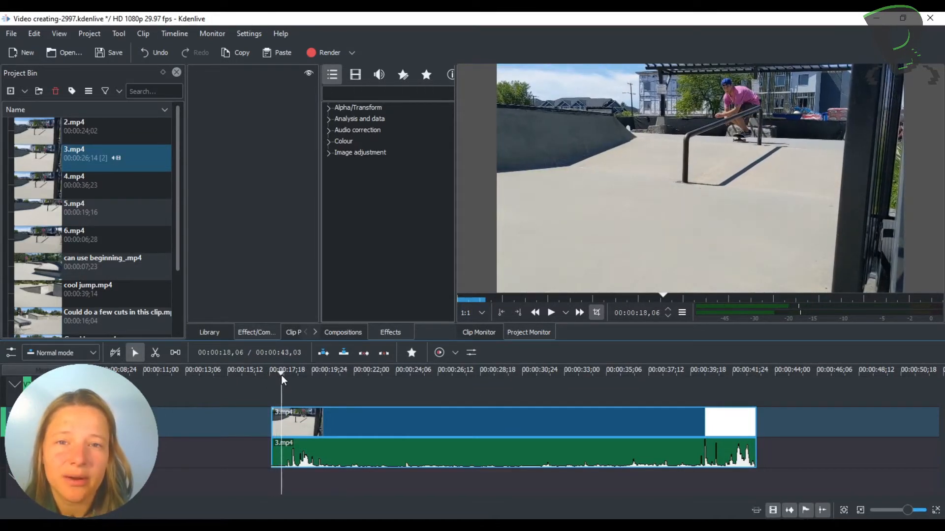
pyautogui.press('space')
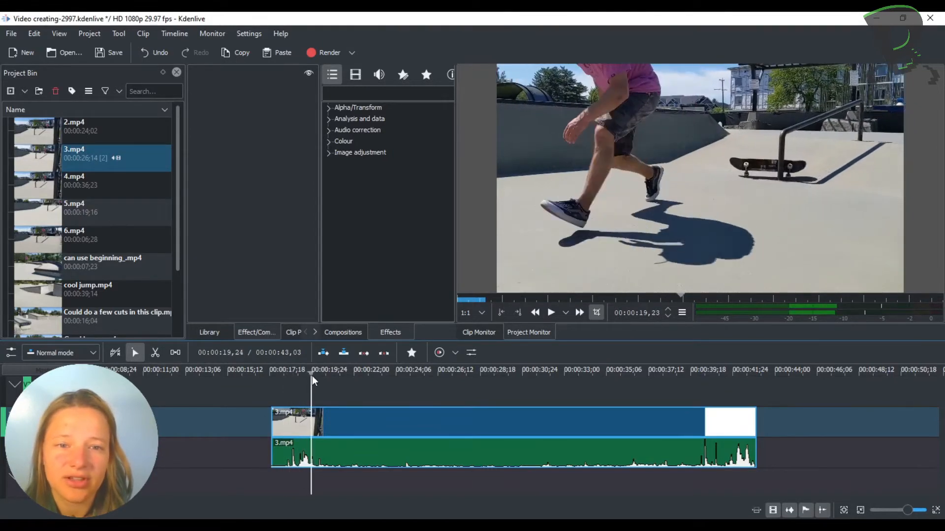
pyautogui.press('space')
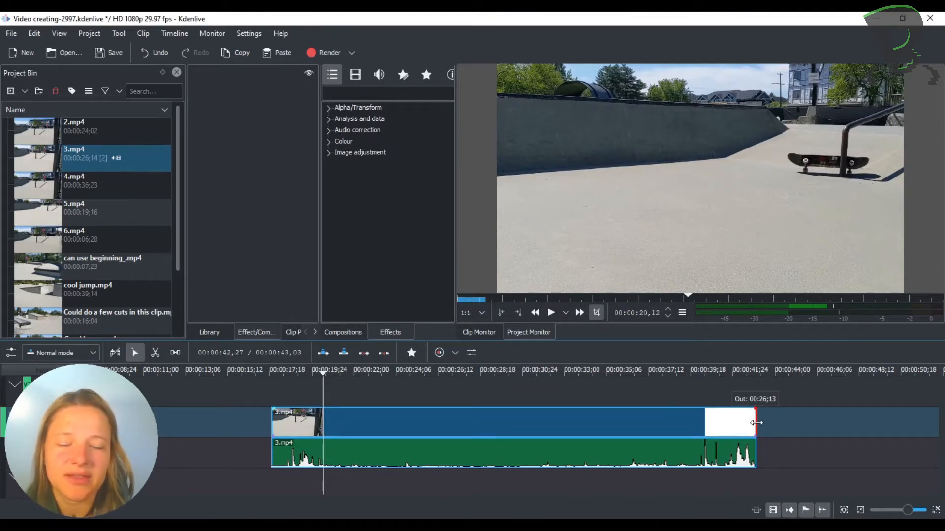
pyautogui.moveTo(756, 423); pyautogui.dragTo(475, 427)
pyautogui.moveTo(379, 417); pyautogui.dragTo(323, 418)
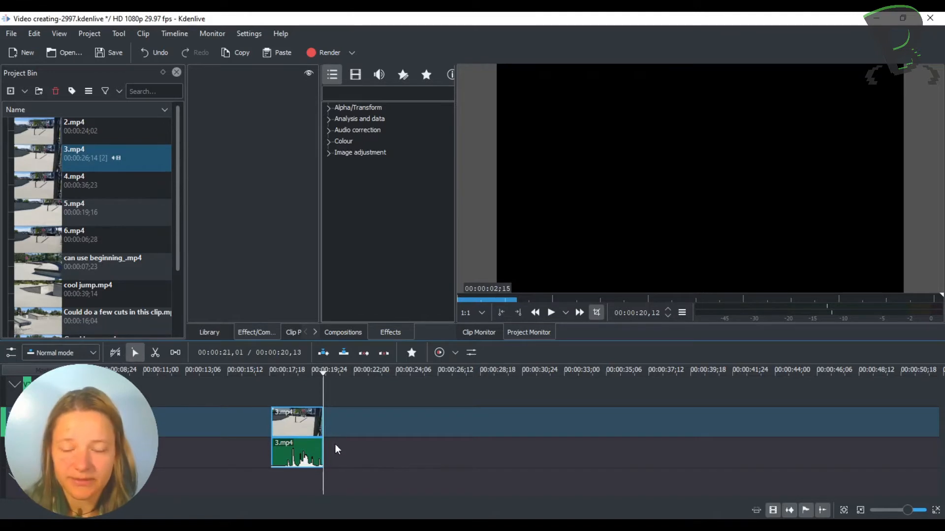
# Step: Play back the trimmed 3.mp4 clip from its beginning
pyautogui.click(306, 371)
pyautogui.moveTo(309, 371); pyautogui.dragTo(270, 370)
pyautogui.click(551, 313)
# Step: Move the trimmed 3.mp4 clip earlier on the timeline so that it ends at about 00:00:17,01
pyautogui.moveTo(274, 426); pyautogui.dragTo(197, 427)
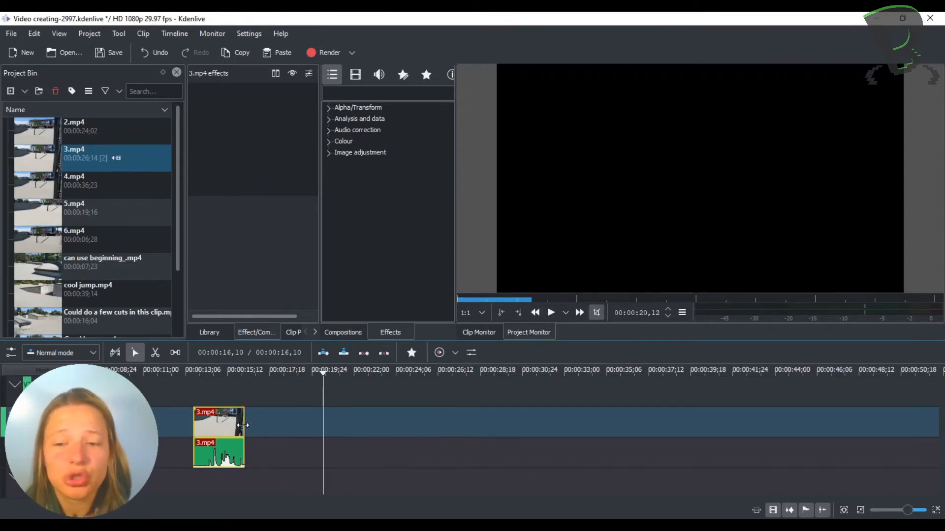
pyautogui.moveTo(243, 424); pyautogui.dragTo(252, 415)
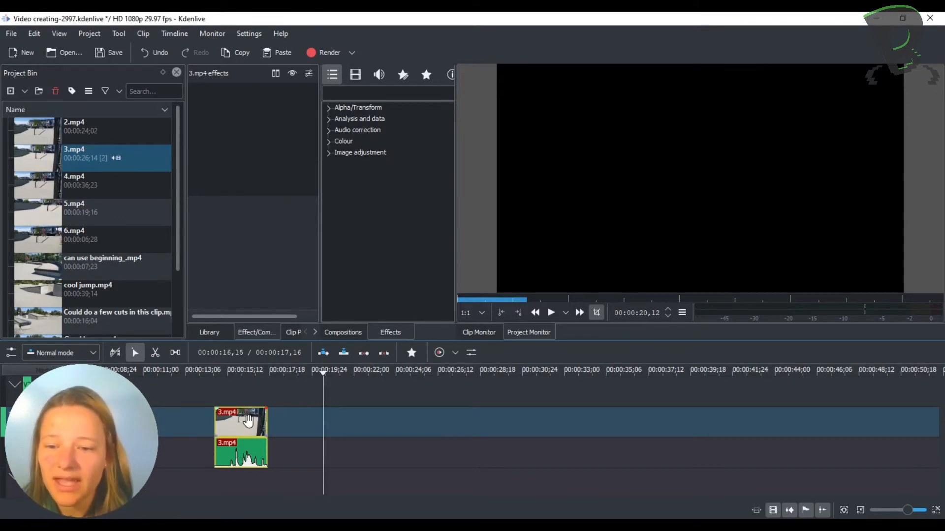
pyautogui.click(231, 372)
pyautogui.moveTo(229, 371)
pyautogui.mouseDown()
pyautogui.moveTo(214, 371)
pyautogui.moveTo(223, 371)
pyautogui.mouseUp()
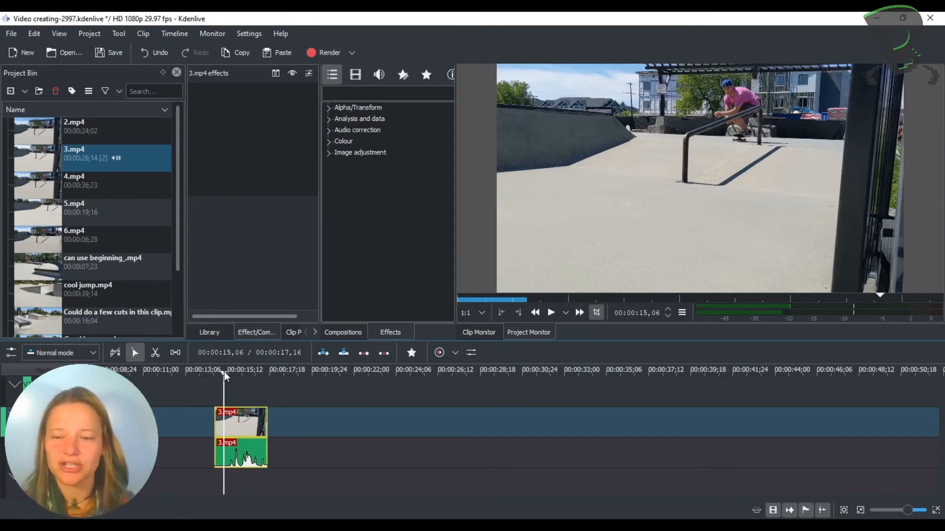
pyautogui.click(246, 425)
pyautogui.moveTo(245, 425); pyautogui.dragTo(235, 426)
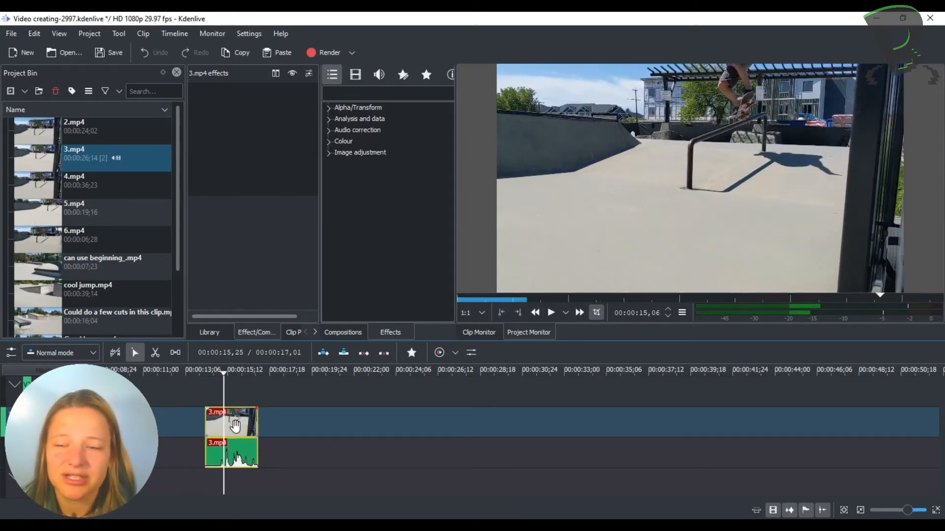
# Step: Add 4.mp4 to the video track after 3.mp4, leaving a gap, and trim its start to 00:00:20,00
pyautogui.moveTo(45, 182); pyautogui.dragTo(298, 424)
pyautogui.click(305, 373)
pyautogui.moveTo(306, 374)
pyautogui.mouseDown()
pyautogui.moveTo(322, 376)
pyautogui.moveTo(311, 379)
pyautogui.mouseUp()
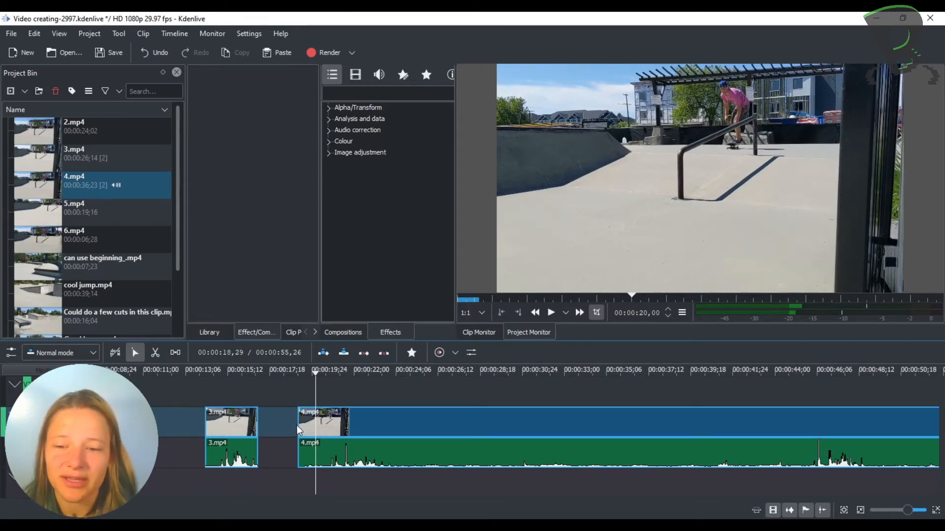
pyautogui.moveTo(299, 424); pyautogui.dragTo(317, 424)
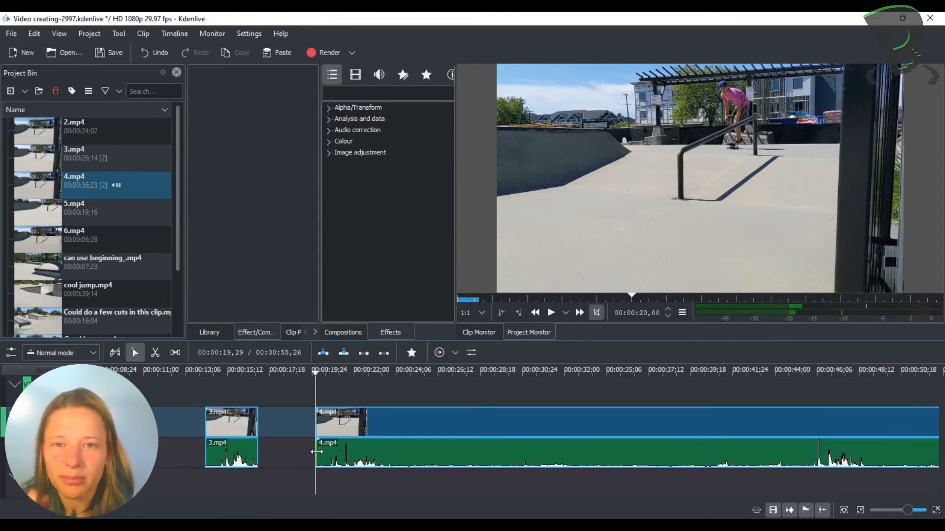
# Step: Cut 4.mp4 at 00:00:22,18, after the skateboard lands, and delete the remainder of the clip
pyautogui.moveTo(321, 372); pyautogui.dragTo(366, 380)
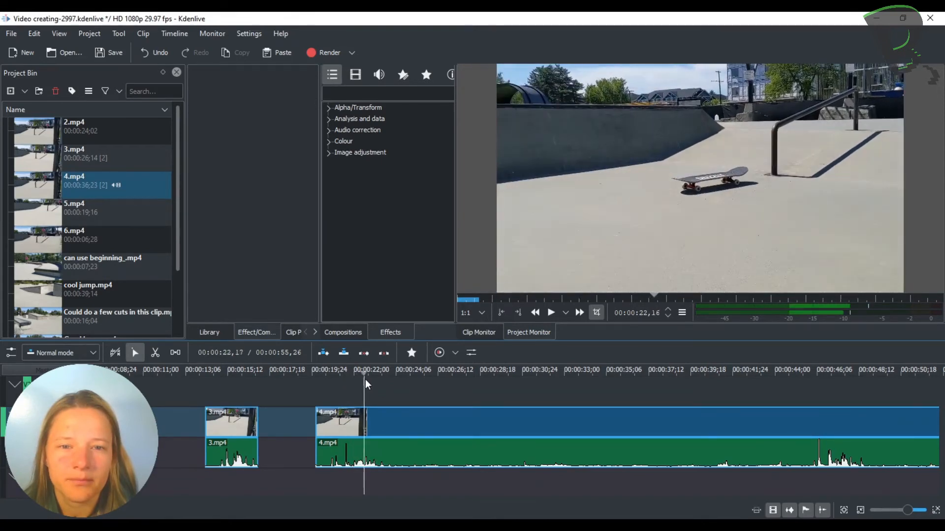
pyautogui.rightClick(361, 425)
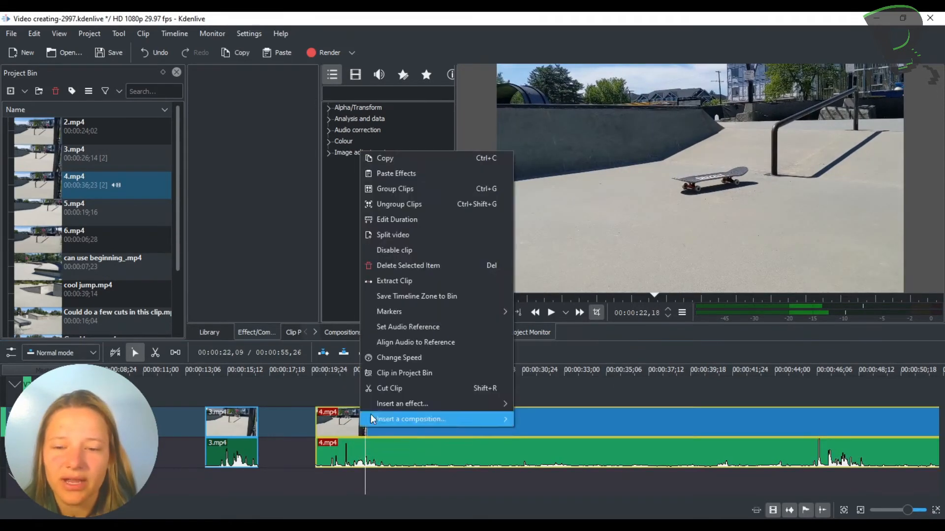
pyautogui.click(383, 389)
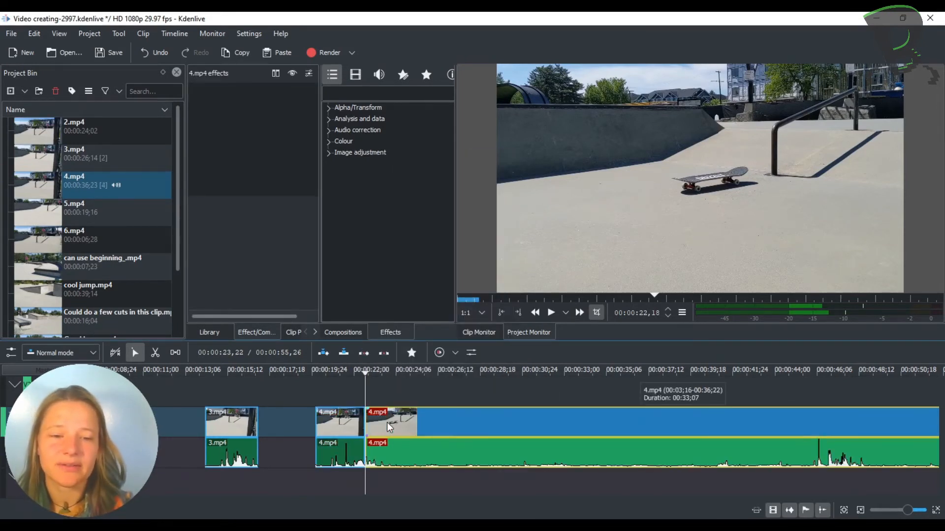
pyautogui.press('Delete')
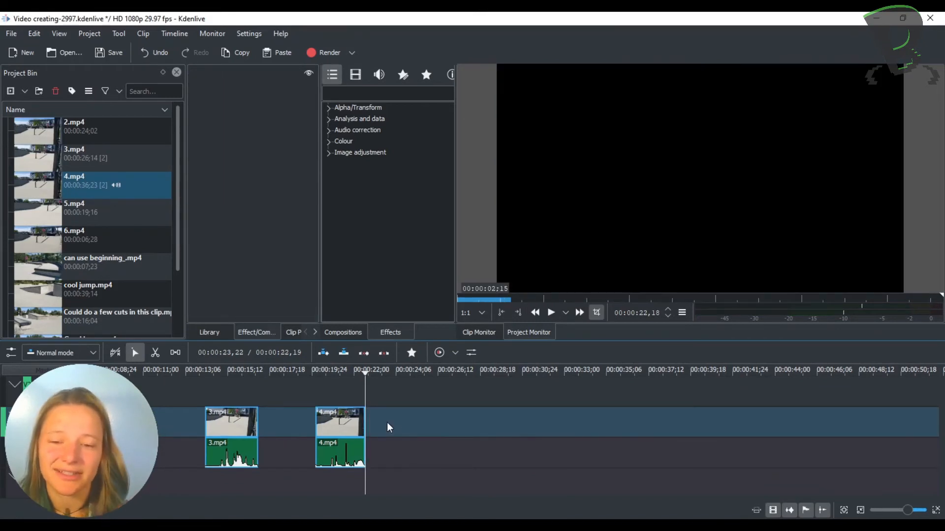
# Step: Move the trimmed 4.mp4 clip directly against the end of 3.mp4 and play back both clips together
pyautogui.moveTo(350, 423); pyautogui.dragTo(293, 423)
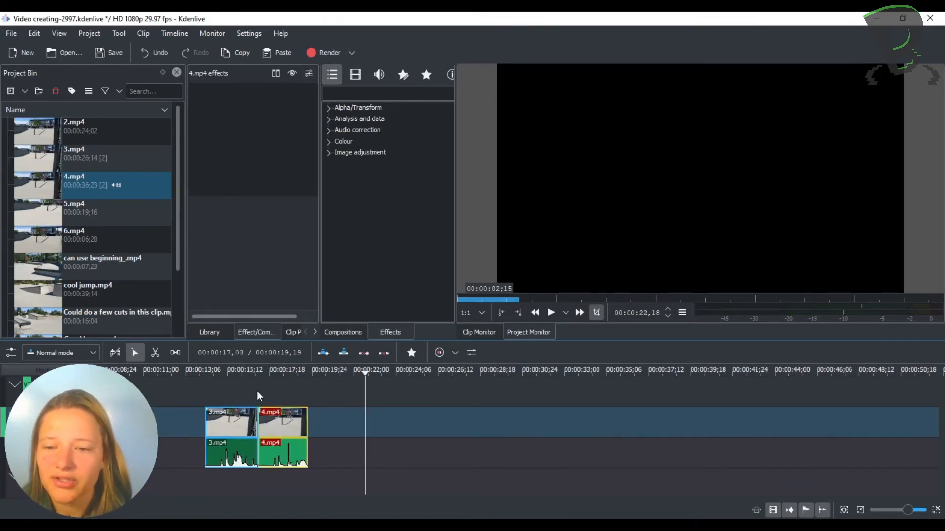
pyautogui.click(220, 374)
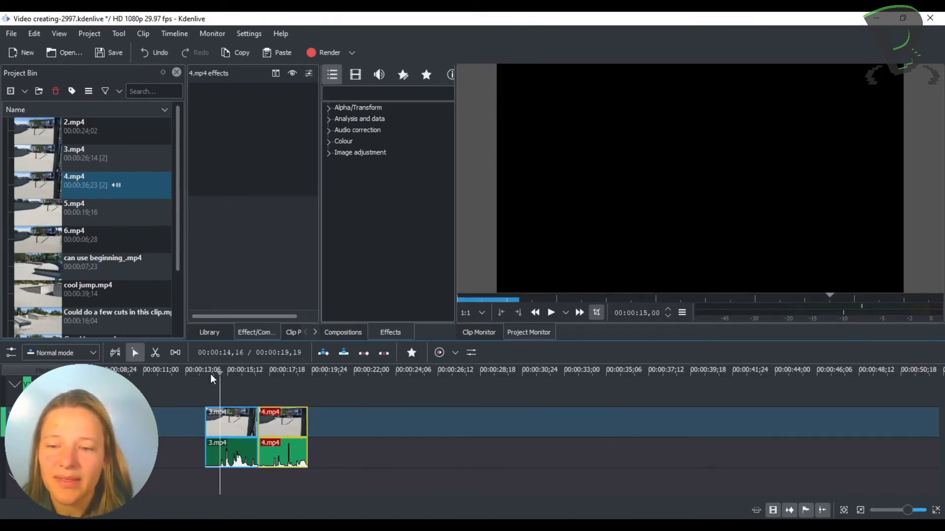
pyautogui.click(203, 373)
pyautogui.click(211, 374)
pyautogui.press('space')
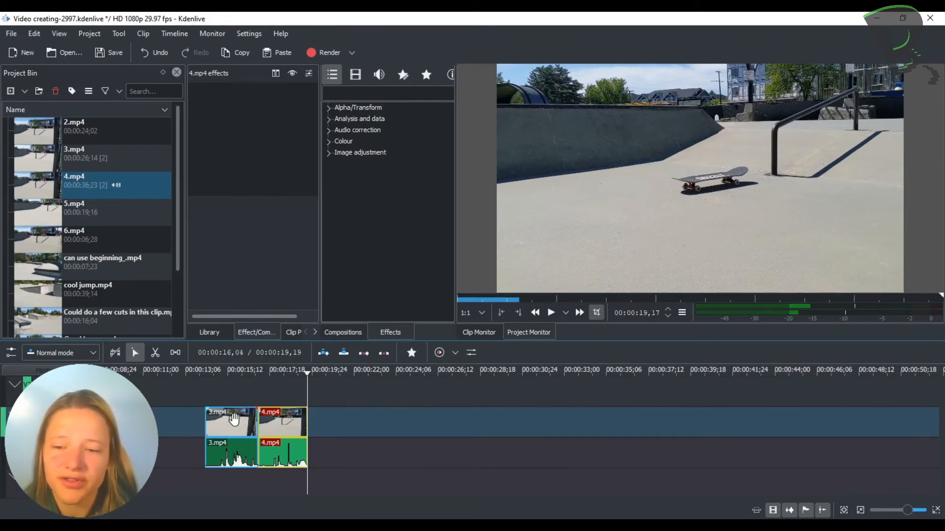
pyautogui.hscroll(-1, 148, 428)
pyautogui.hscroll(-5, 212, 433)
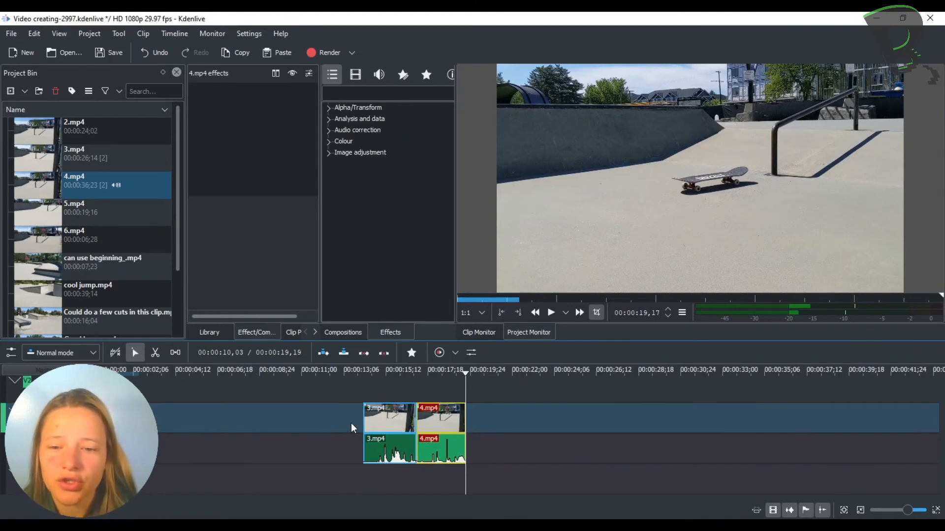
pyautogui.hscroll(6, 393, 418)
pyautogui.hscroll(-6, 368, 418)
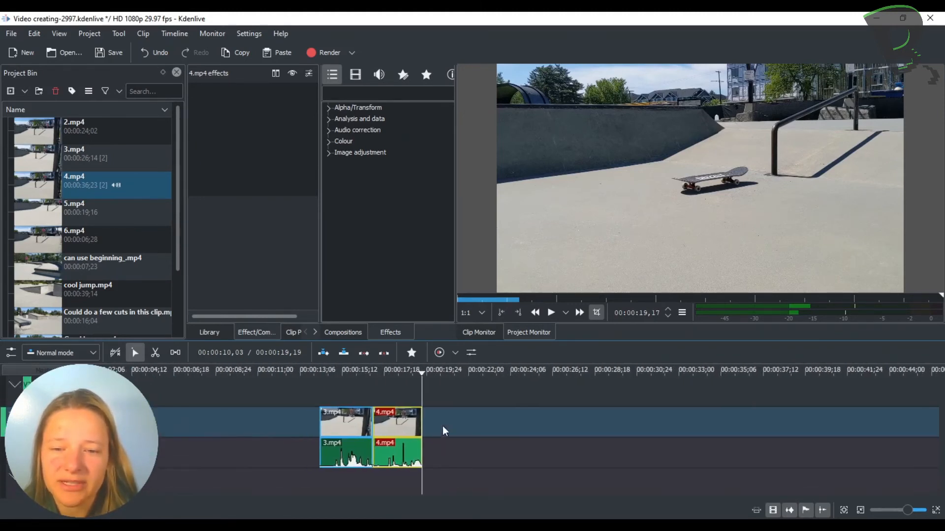
pyautogui.hscroll(10, 341, 430)
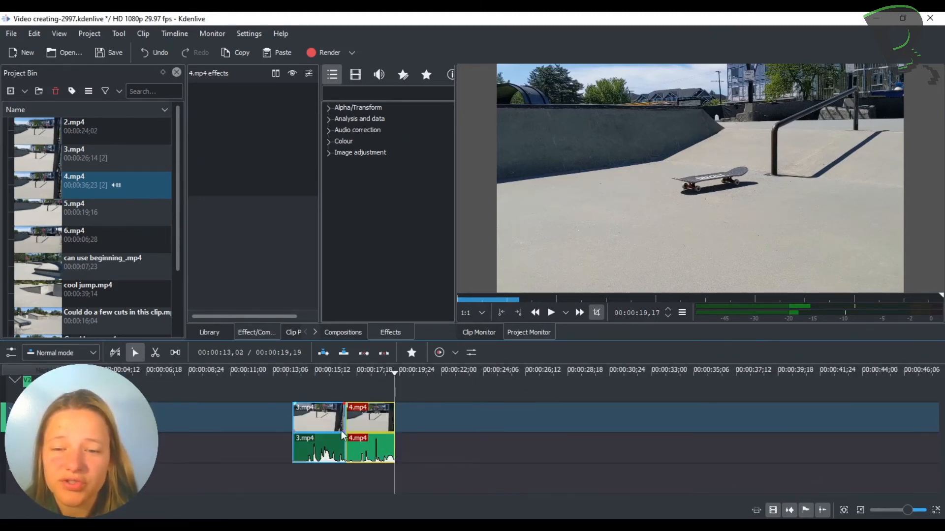
pyautogui.hscroll(-10, 341, 430)
pyautogui.hscroll(10, 341, 430)
pyautogui.hscroll(-10, 341, 430)
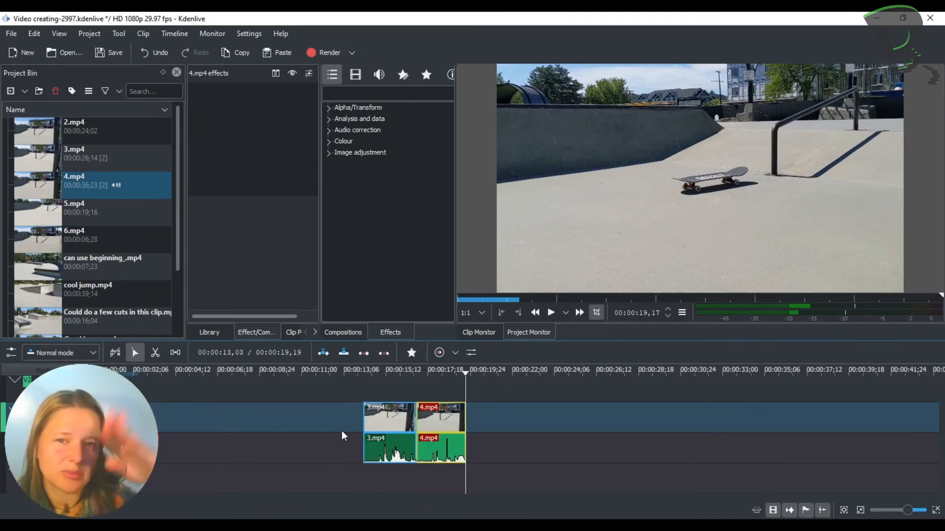